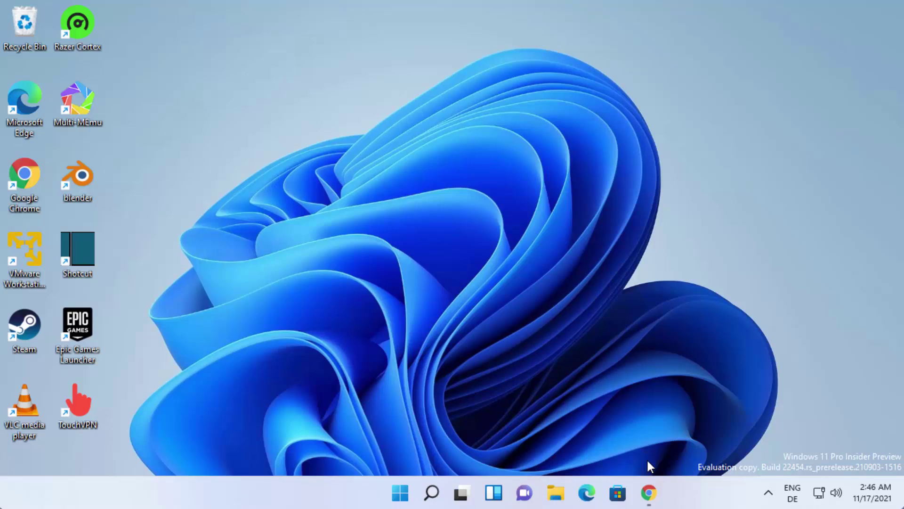
# Return to Chrome's libreoffice search and open the 'Home | LibreOffice' result at libreoffice.org.
pyautogui.click(654, 492)
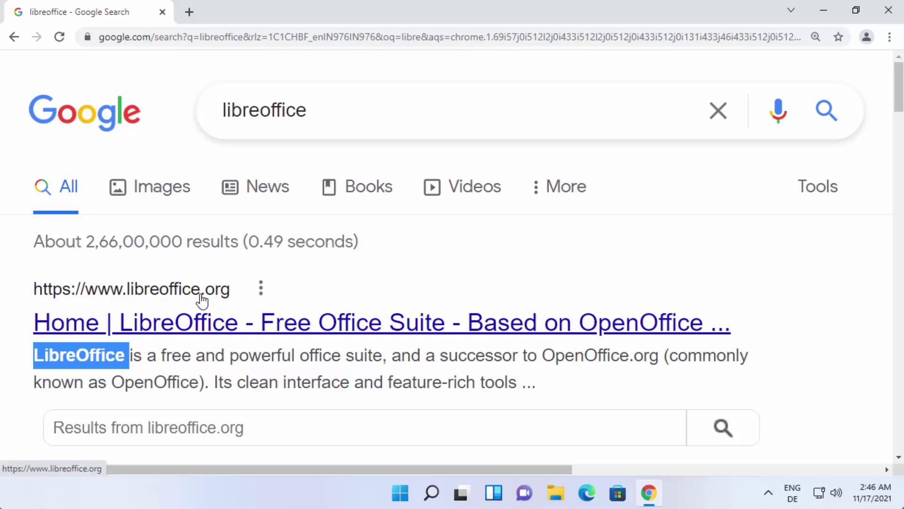
pyautogui.click(264, 325)
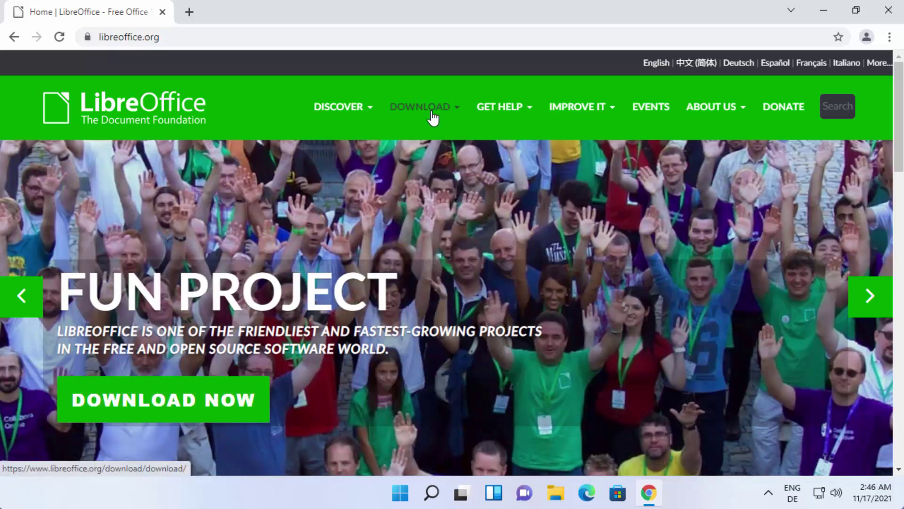
# Download the Windows (64-bit) installer LibreOffice_7.2.2_Win_x64.msi from the Download LibreOffice page.
pyautogui.click(444, 113)
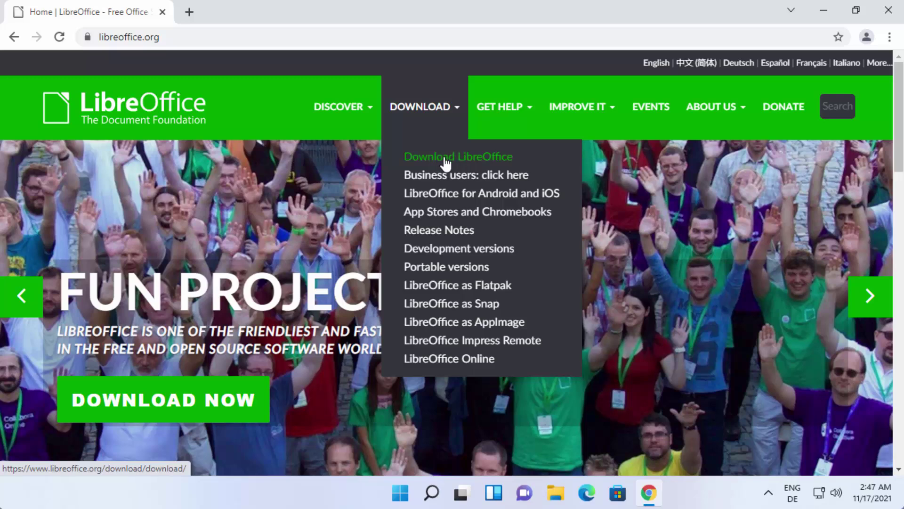
pyautogui.click(450, 162)
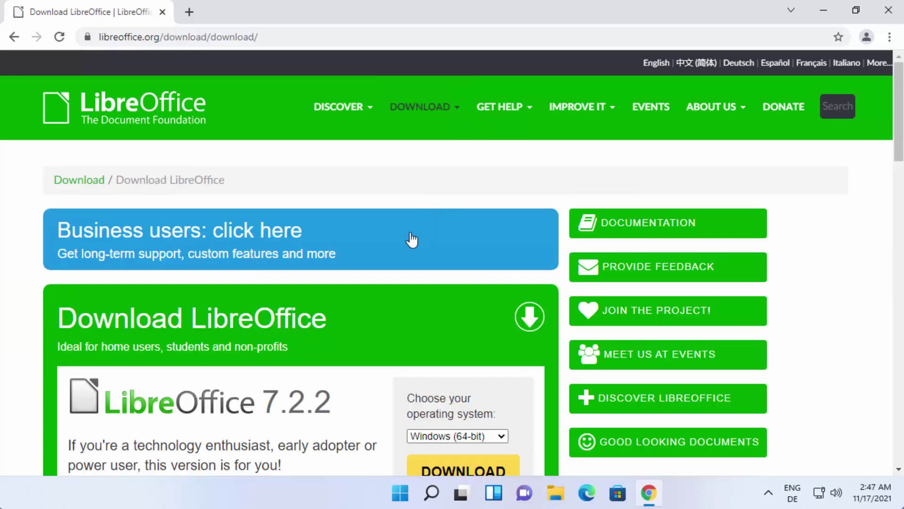
pyautogui.scroll(-1, 412, 240)
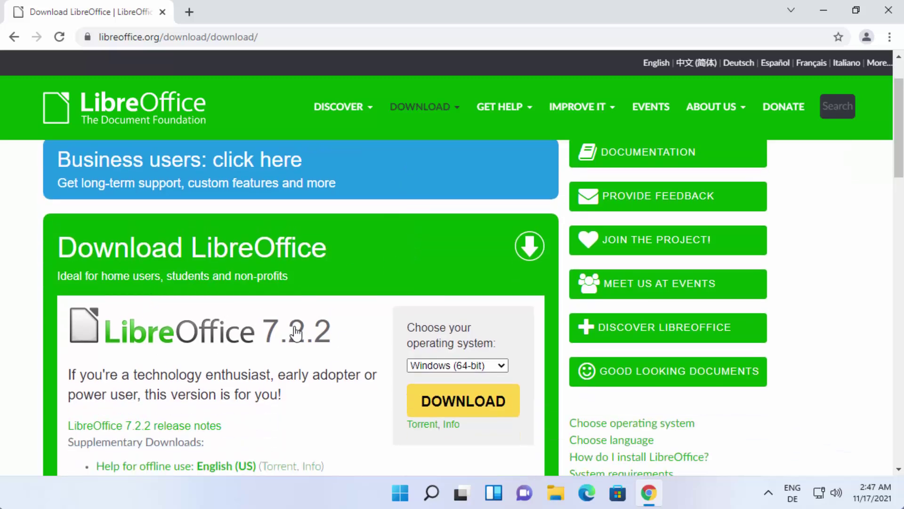
pyautogui.scroll(-1, 283, 329)
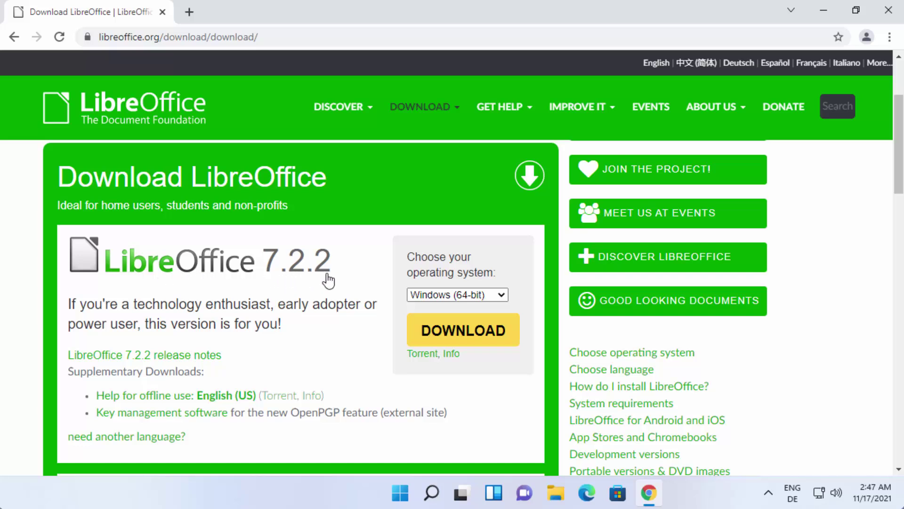
pyautogui.click(421, 294)
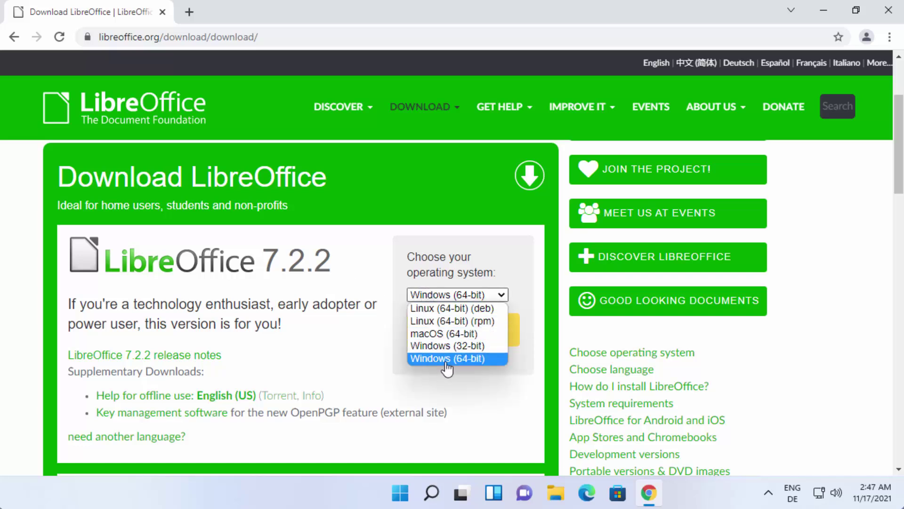
pyautogui.click(464, 359)
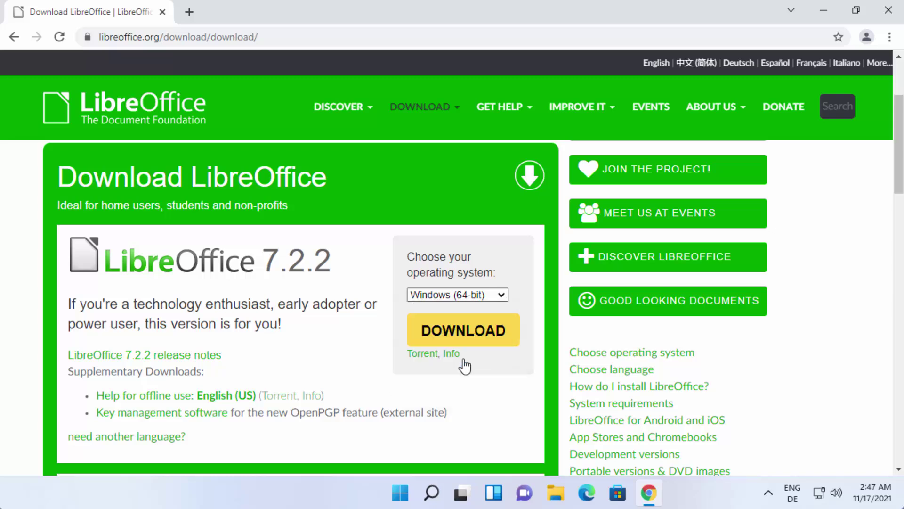
pyautogui.click(463, 340)
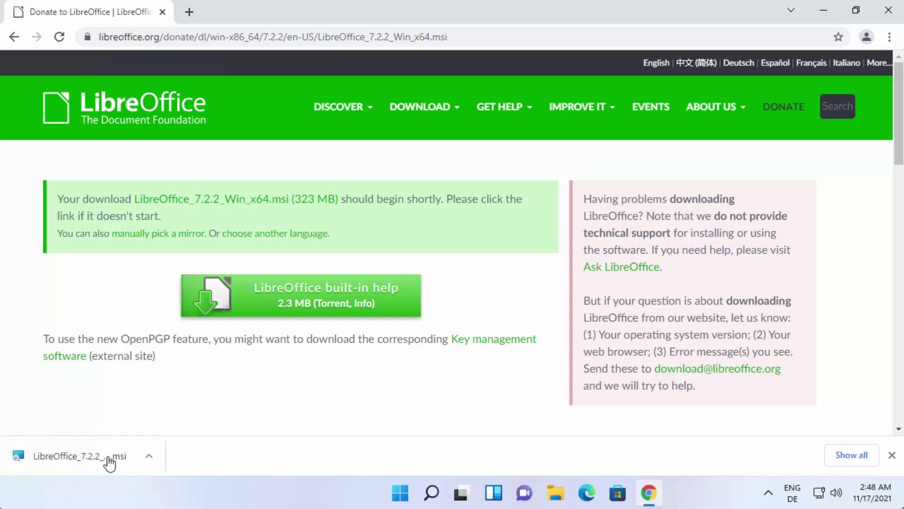
# Run LibreOffice_7.2.2_Win_x64.msi and start a Typical installation of LibreOffice 7.2.2.2.
pyautogui.click(108, 457)
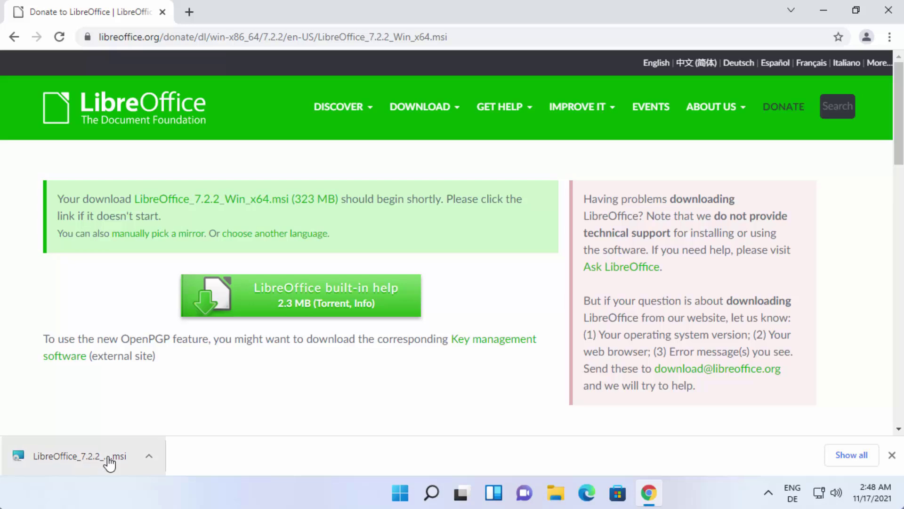
pyautogui.click(824, 14)
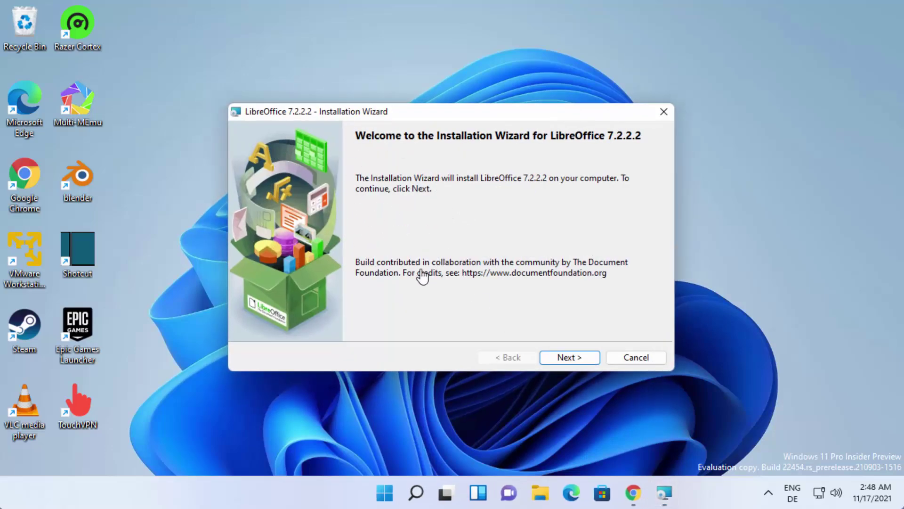
pyautogui.click(569, 360)
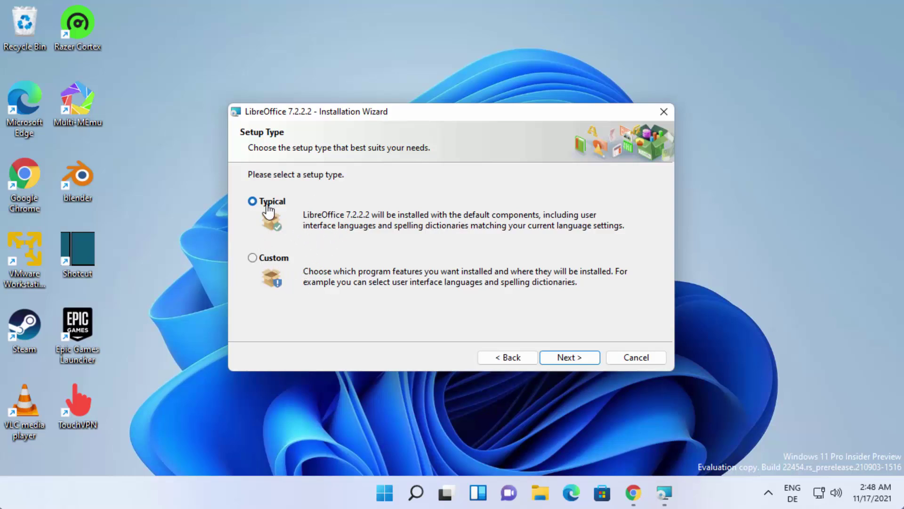
pyautogui.click(558, 359)
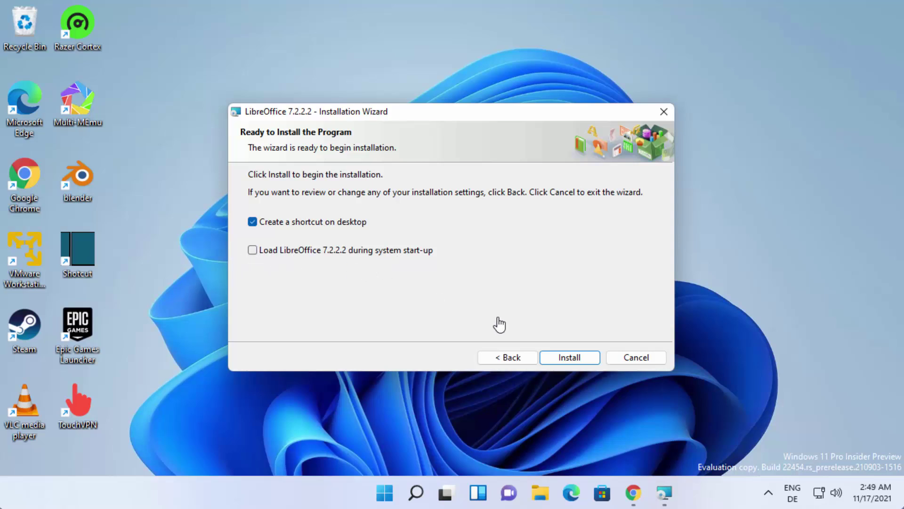
pyautogui.click(561, 360)
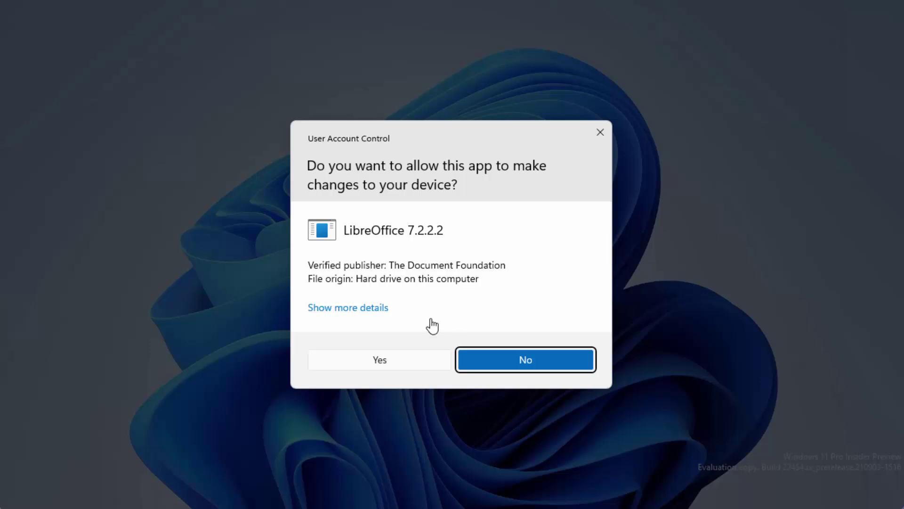
# Approve the User Account Control prompt and finish the LibreOffice 7.2.2.2 installation.
pyautogui.click(381, 362)
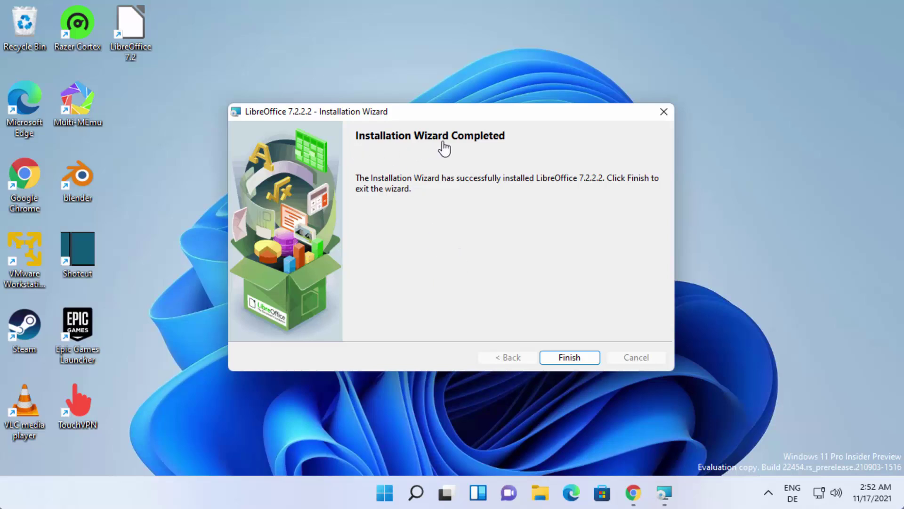
pyautogui.click(567, 359)
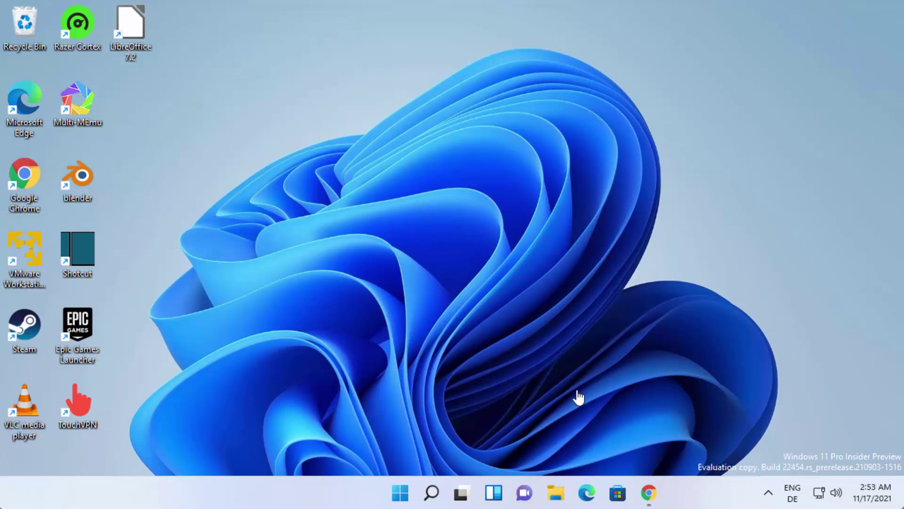
# Search the Start menu for 'libre' to list the LibreOffice apps, then close the results.
pyautogui.click(401, 494)
pyautogui.click(396, 84)
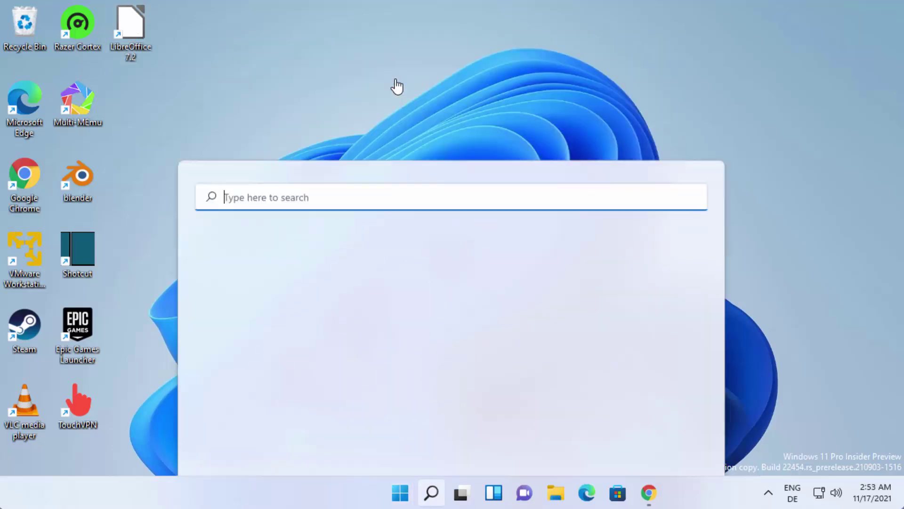
pyautogui.write('lib')
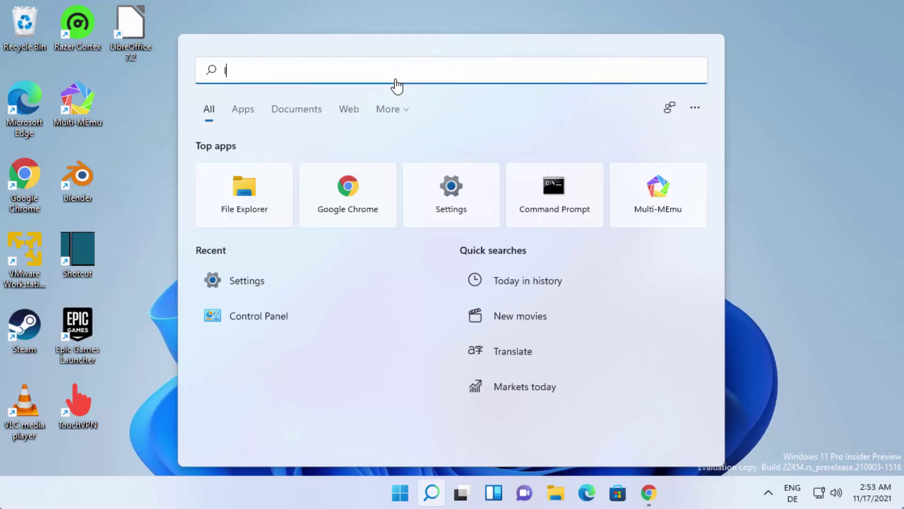
pyautogui.write('re')
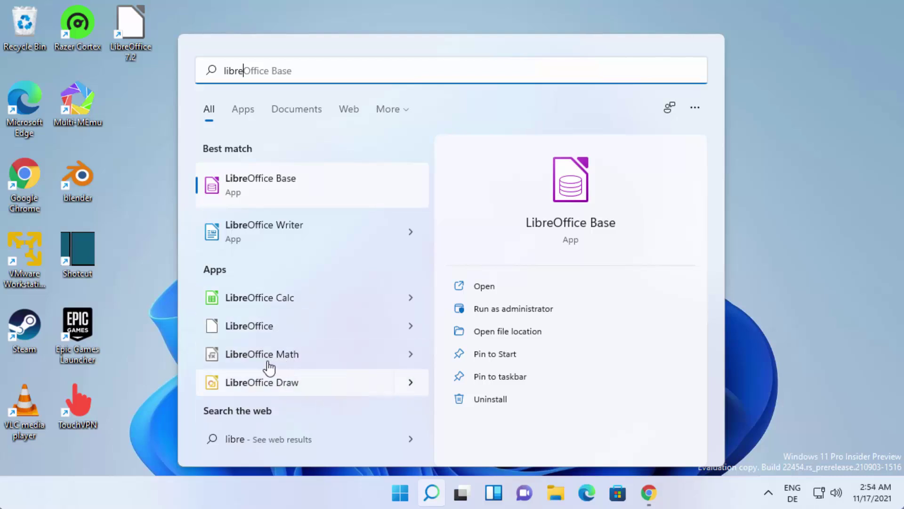
pyautogui.click(152, 269)
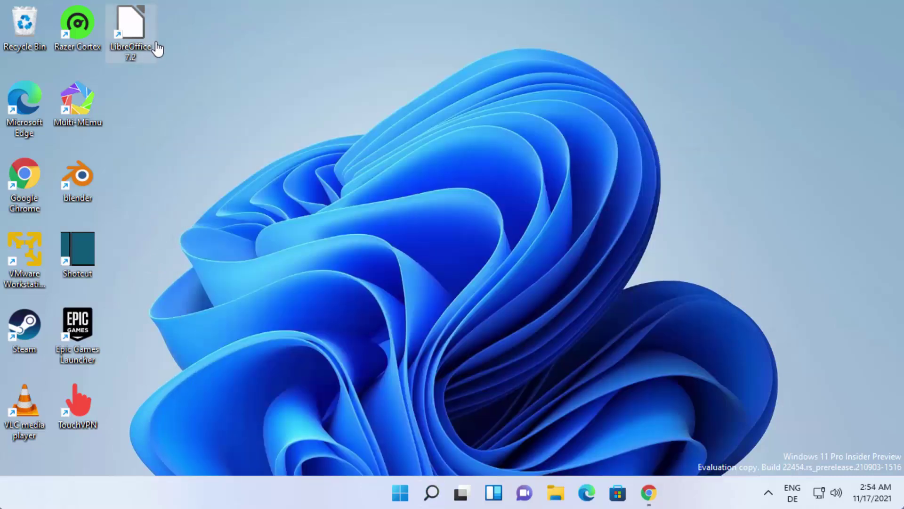
# Launch LibreOffice 7.2 from its desktop shortcut and maximize the Start Center.
pyautogui.doubleClick(157, 48)
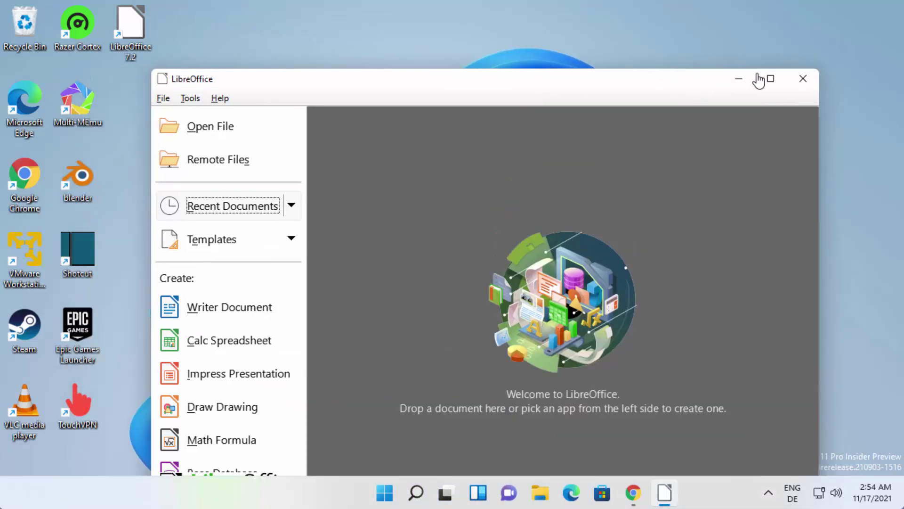
pyautogui.click(772, 81)
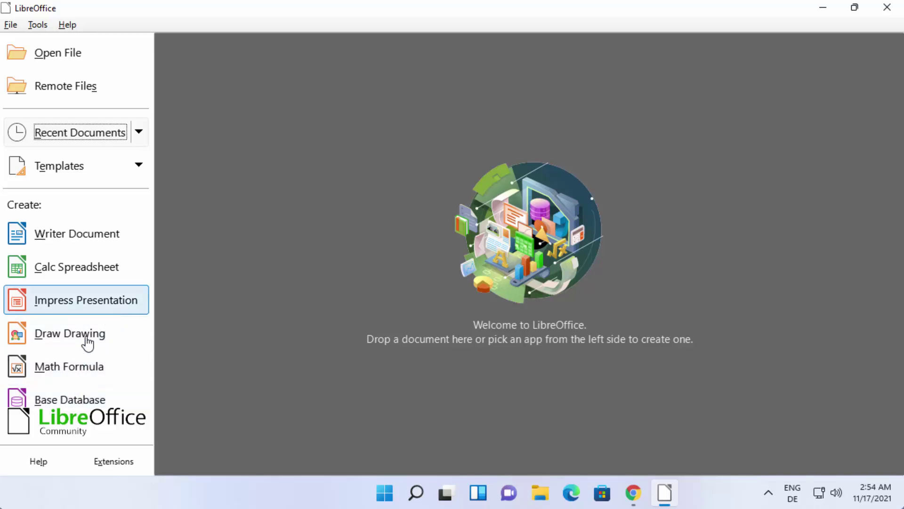
# Create a new Writer document, Untitled 1, and close the Tip of the Day.
pyautogui.click(85, 244)
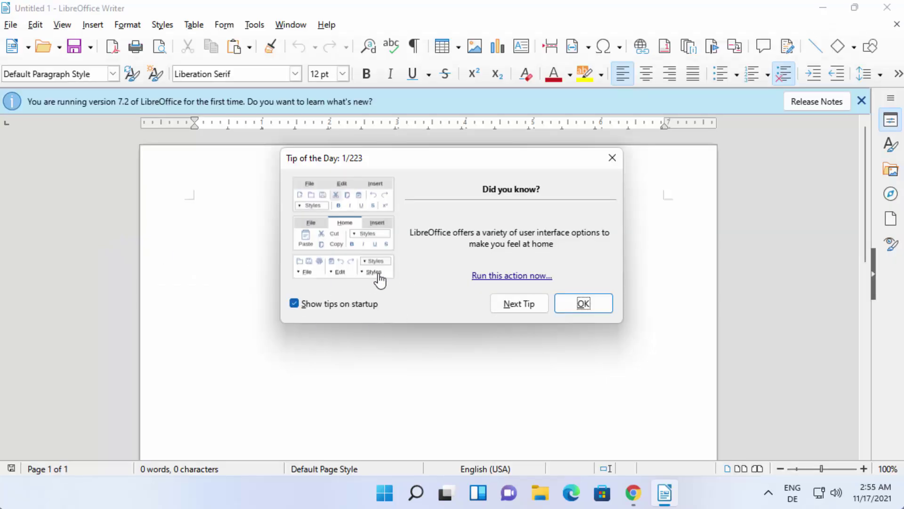
pyautogui.click(583, 312)
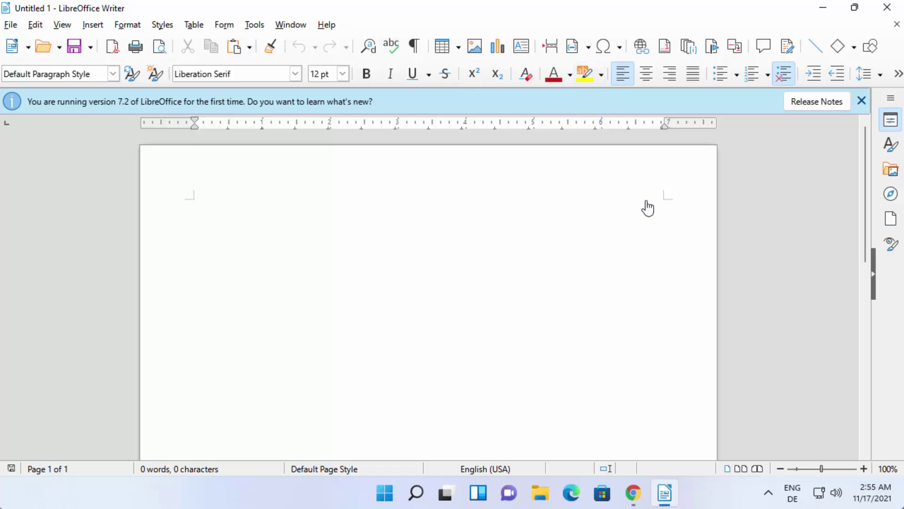
pyautogui.click(14, 27)
pyautogui.click(47, 172)
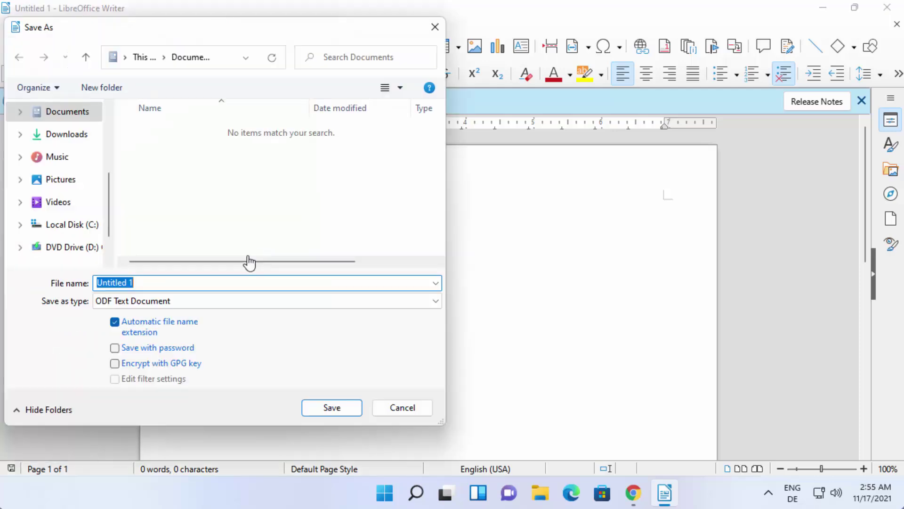
pyautogui.click(196, 303)
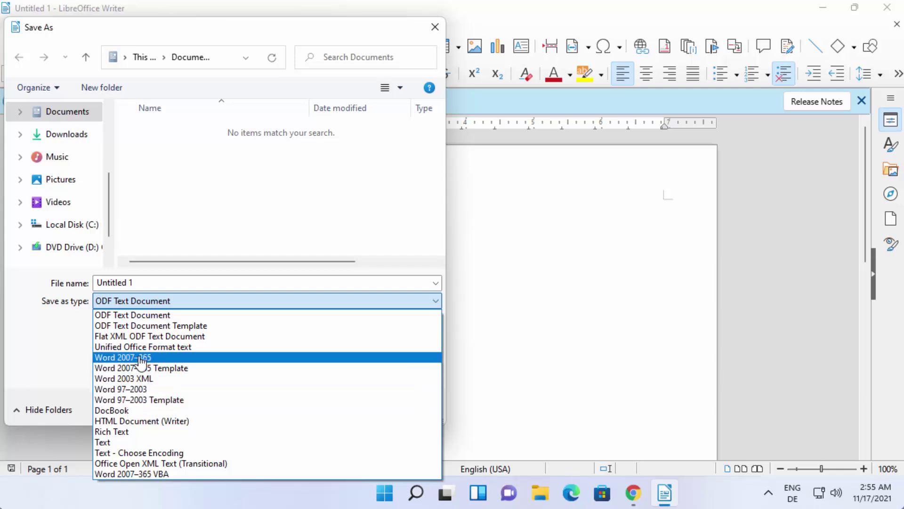
pyautogui.click(26, 349)
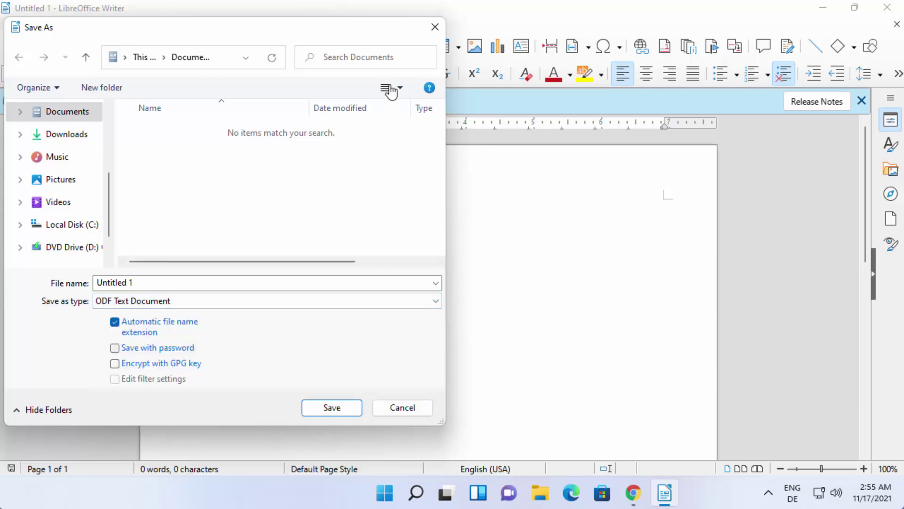
pyautogui.click(433, 28)
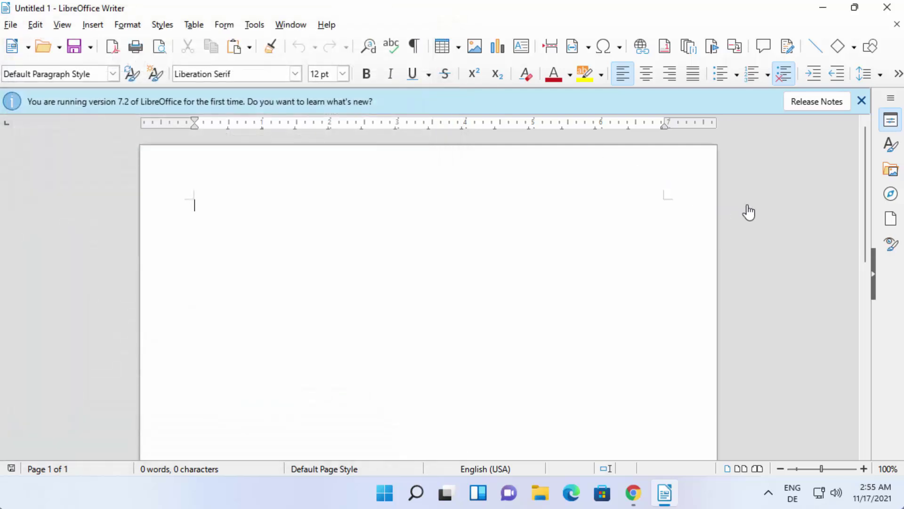